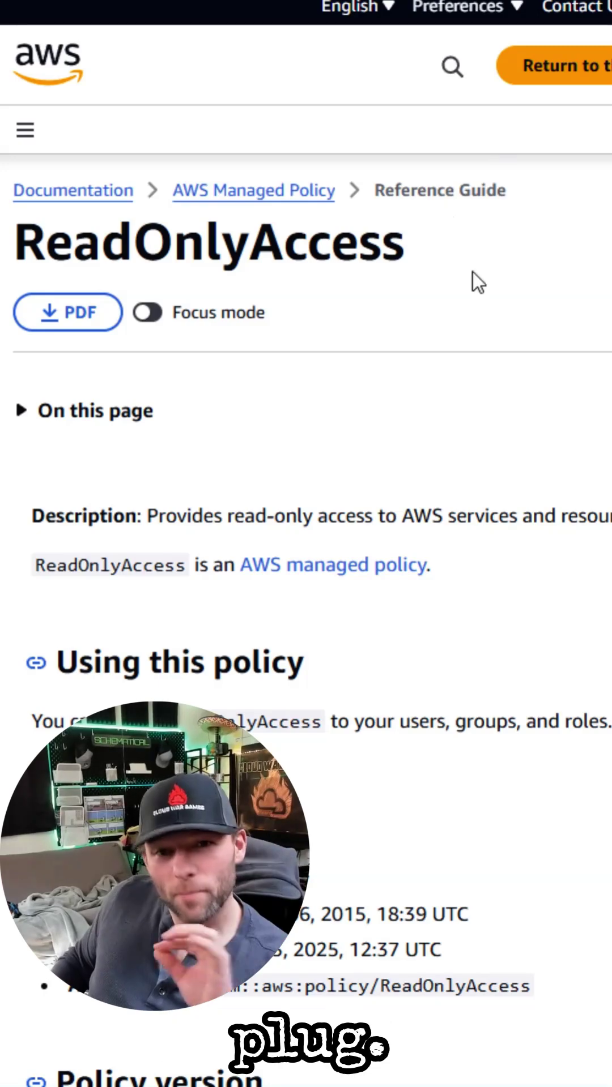
scroll(472, 280, "down", 5)
scroll(475, 288, "down", 5)
scroll(474, 287, "down", 2)
scroll(474, 288, "down", 4)
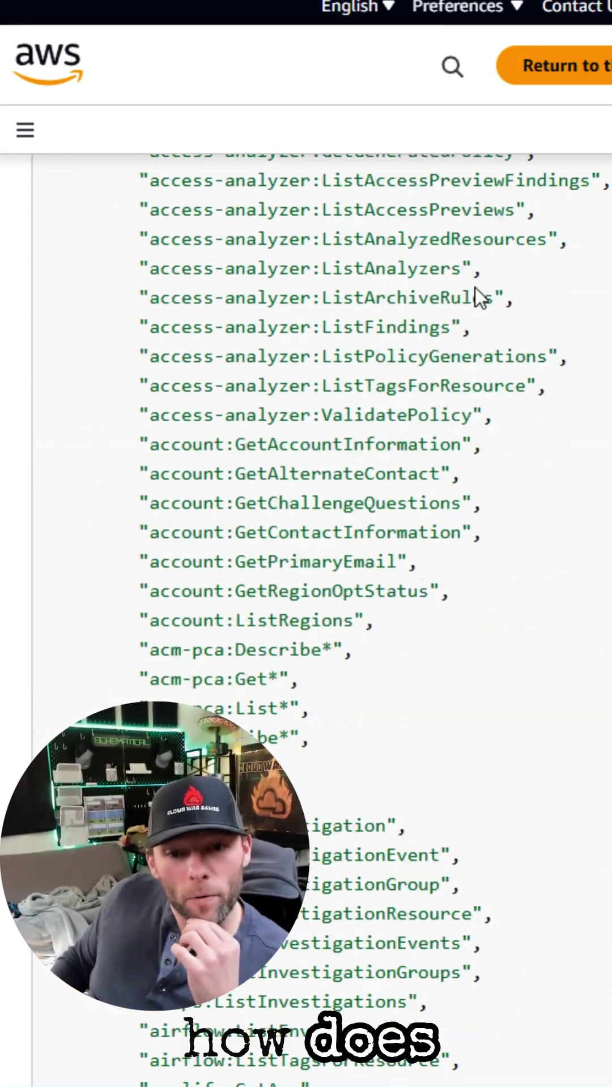
scroll(475, 288, "down", 8)
scroll(474, 288, "down", 15)
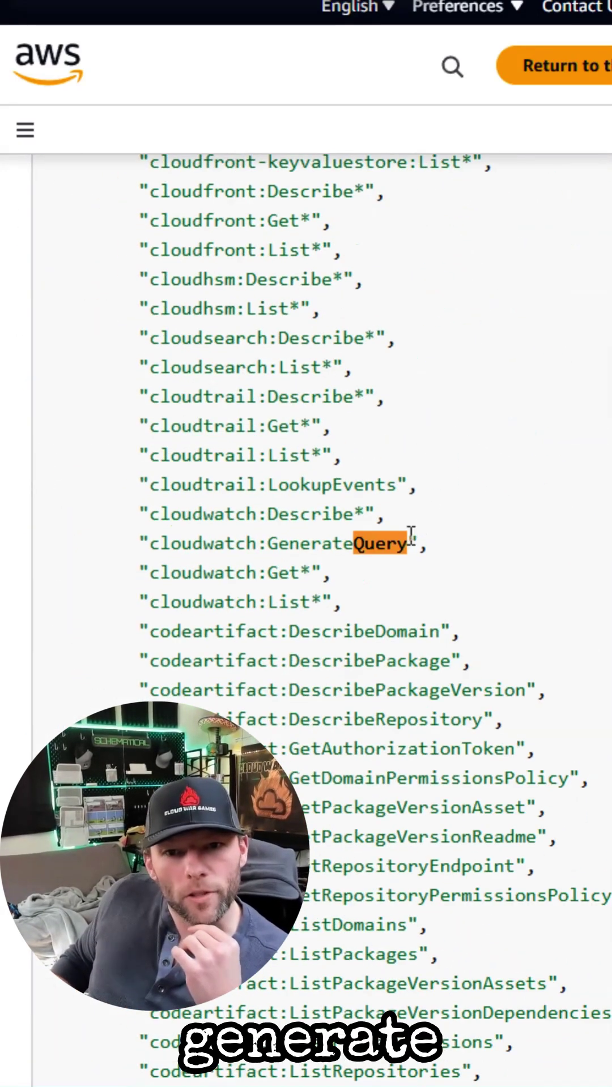
Highlight the "cloudwatch:GenerateQuery" entry in the ReadOnlyAccess JSON action list
mouse_move(407, 544)
left_mouse_down()
mouse_move(111, 563)
mouse_move(148, 551)
left_mouse_up()
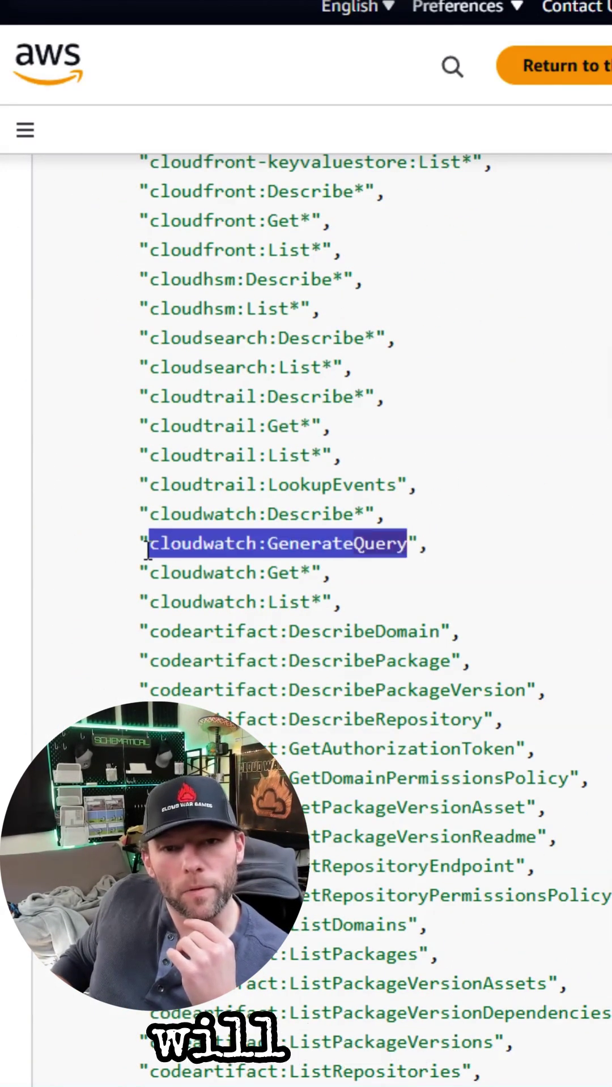